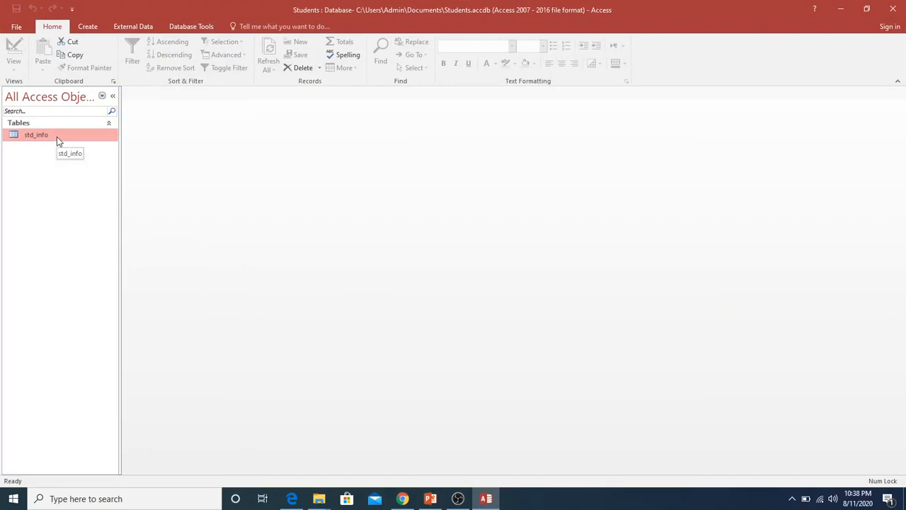
# Step: Check the records in the std_info table, close it, and generate an automatic form based on it
pyautogui.doubleClick(57, 136)
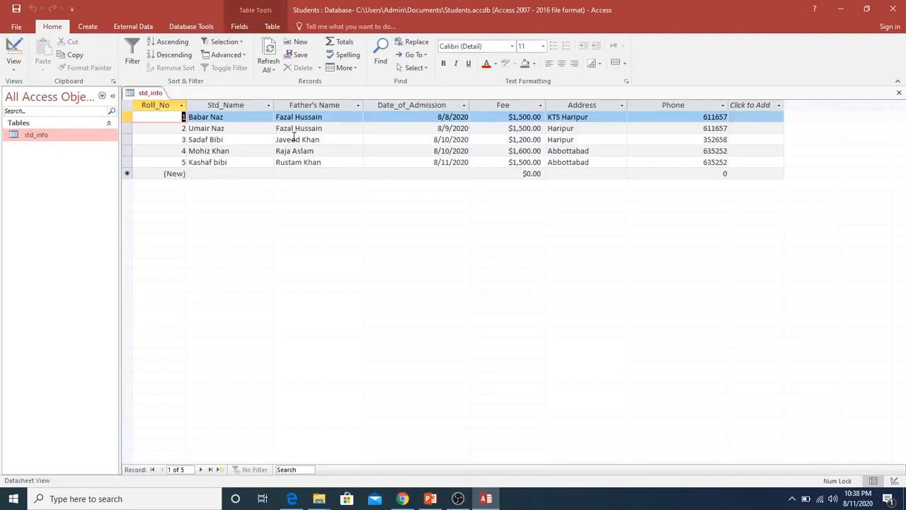
pyautogui.click(900, 96)
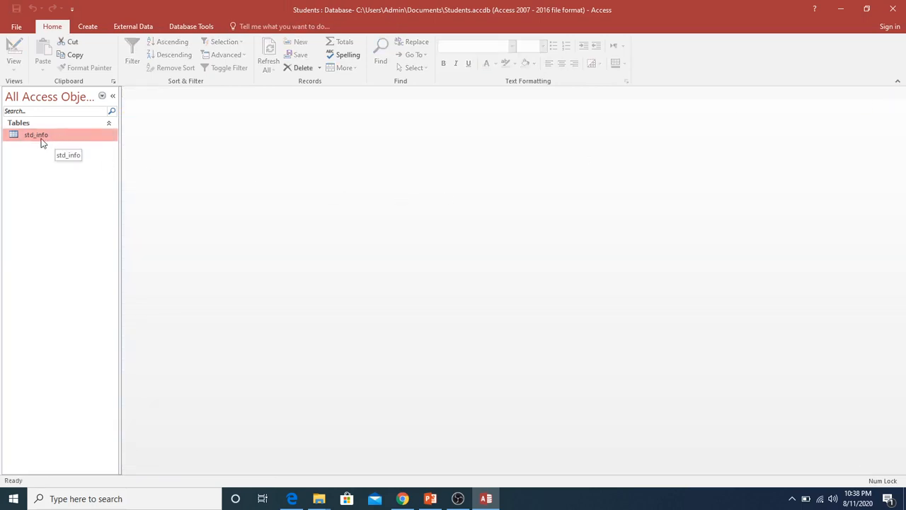
pyautogui.click(88, 27)
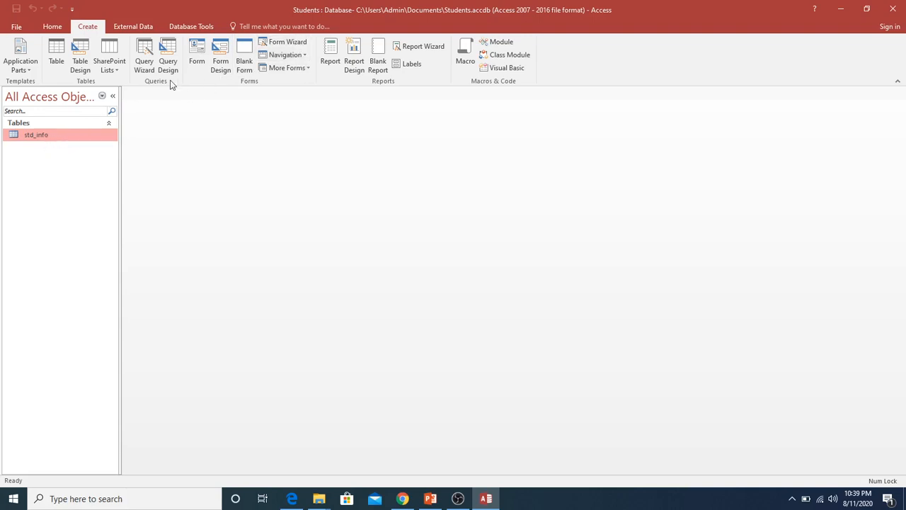
pyautogui.click(197, 57)
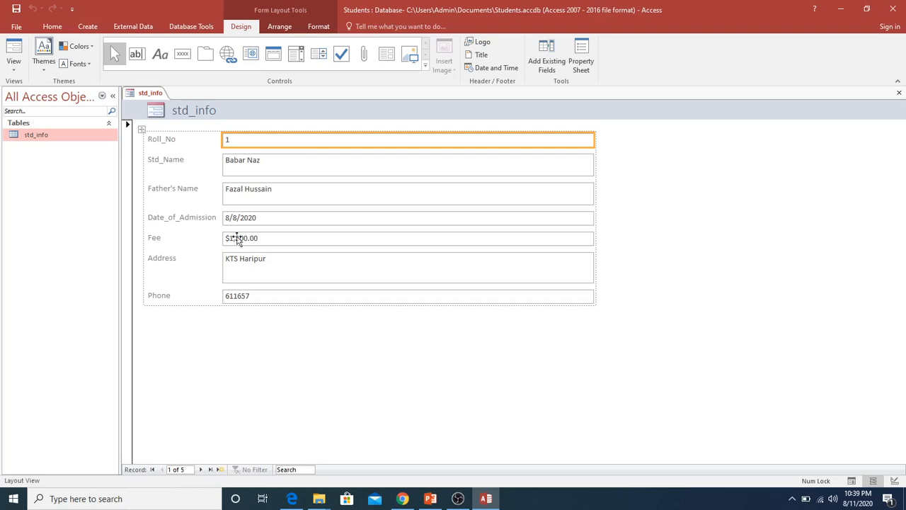
# Step: Browse through the student records in the new form up to the last one
pyautogui.click(200, 470)
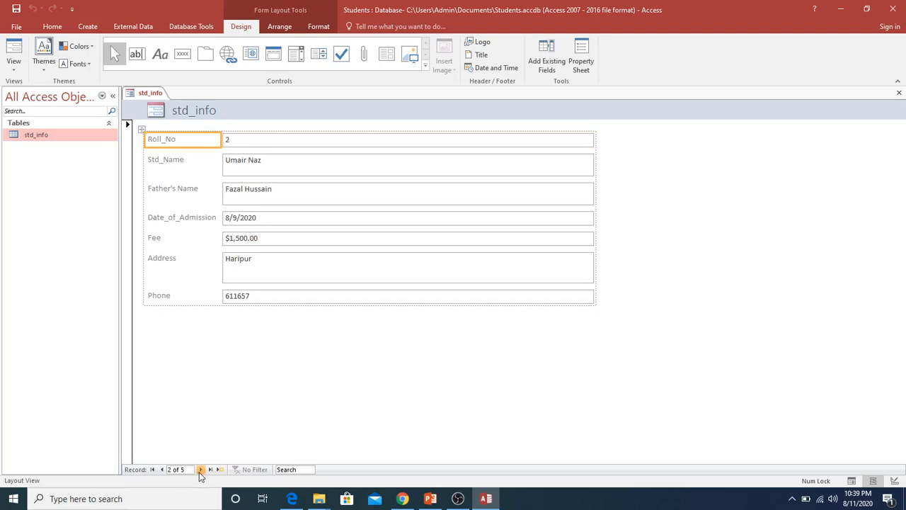
pyautogui.click(200, 470)
pyautogui.click(201, 469)
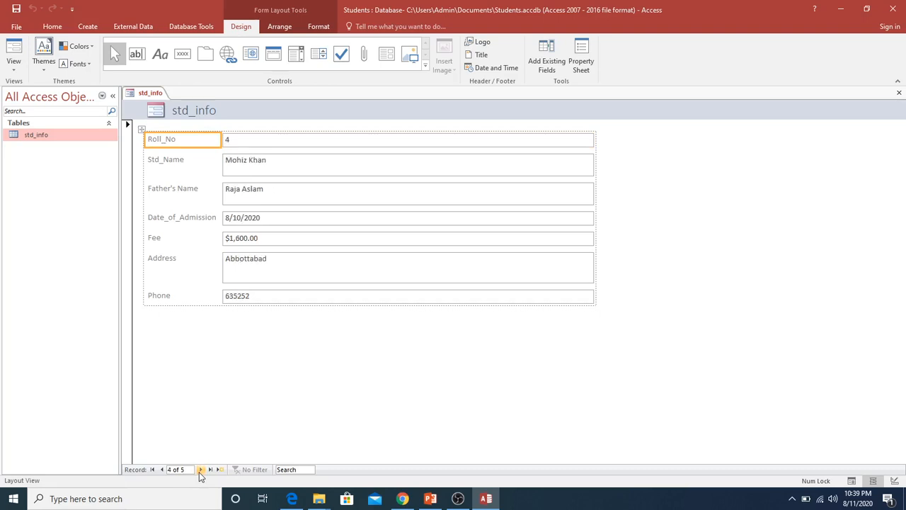
pyautogui.click(200, 469)
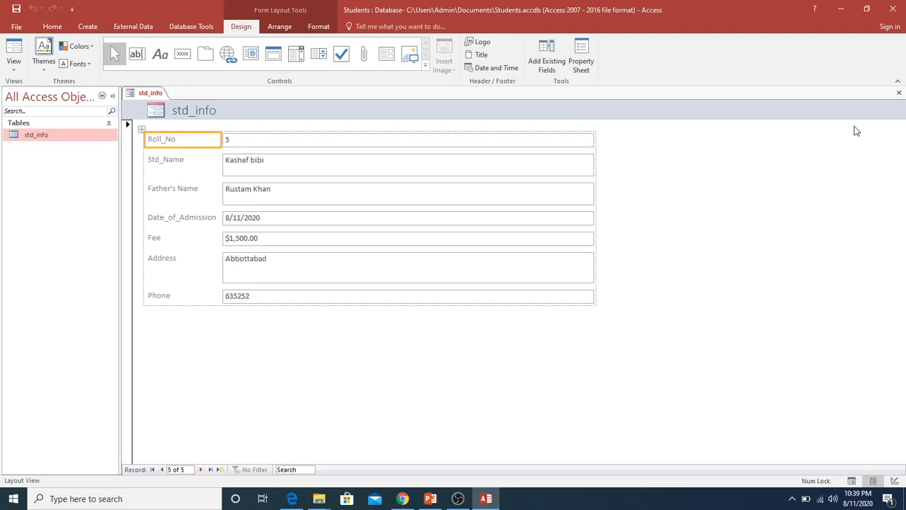
# Step: Close the form and save it under the name std_info_form
pyautogui.click(898, 93)
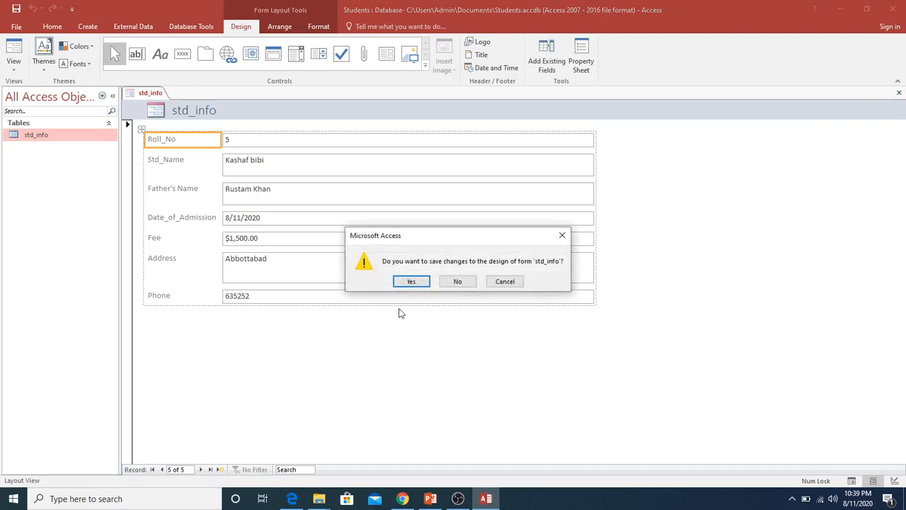
pyautogui.click(411, 281)
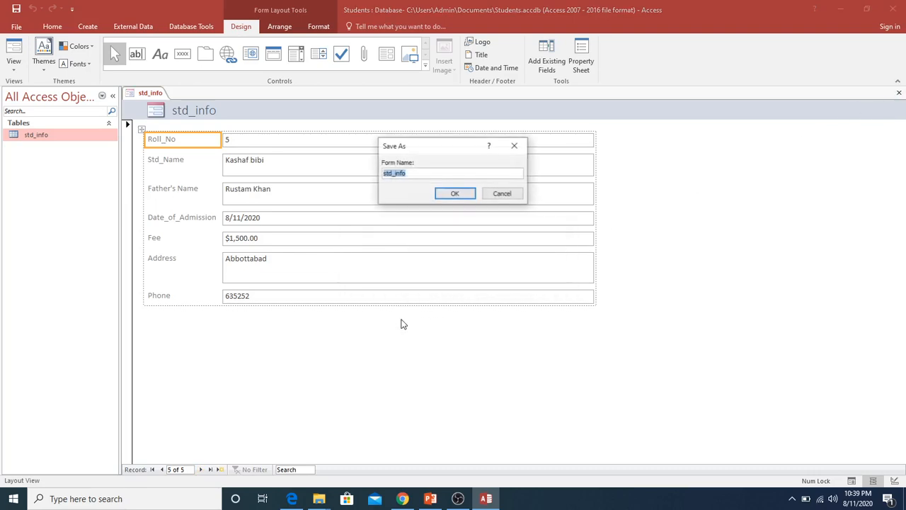
pyautogui.click(427, 176)
pyautogui.write('_form')
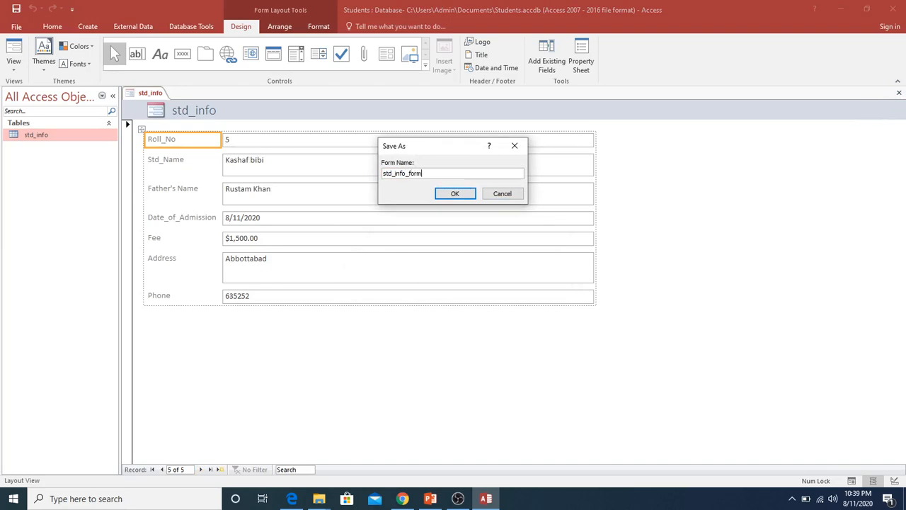
pyautogui.press('Return')
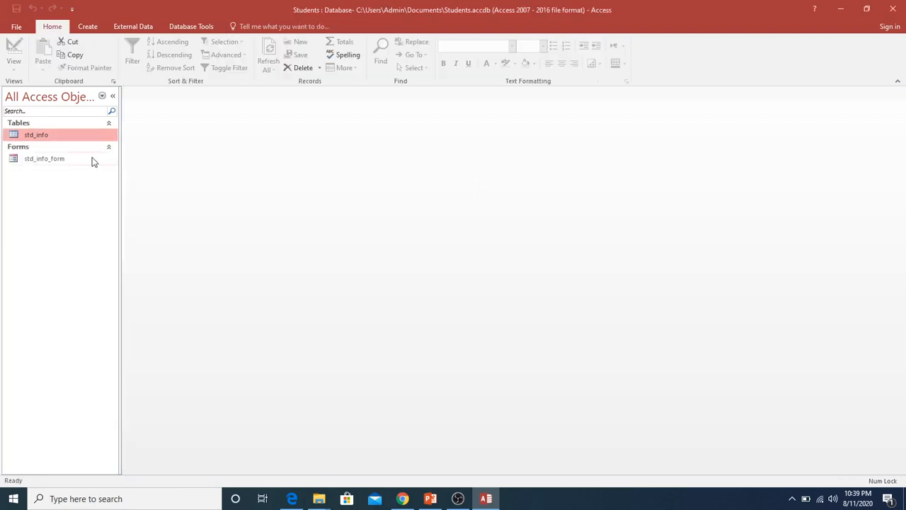
# Step: Open std_info_form and compare its first record with the records in the std_info table
pyautogui.click(46, 160)
pyautogui.doubleClick(47, 160)
pyautogui.click(289, 144)
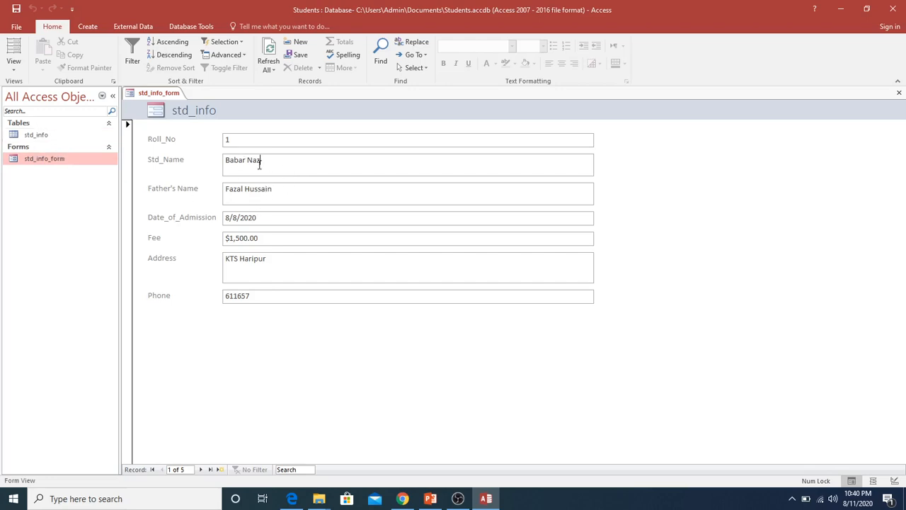
pyautogui.doubleClick(37, 135)
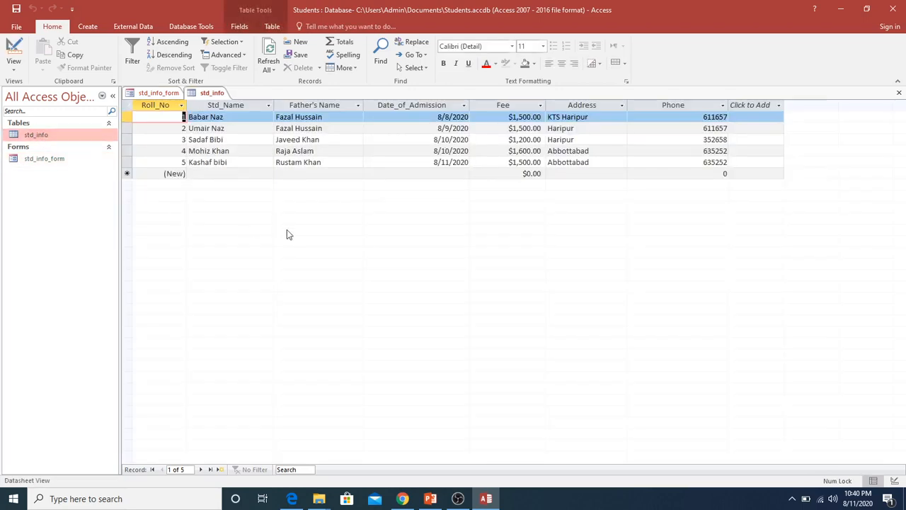
pyautogui.click(899, 93)
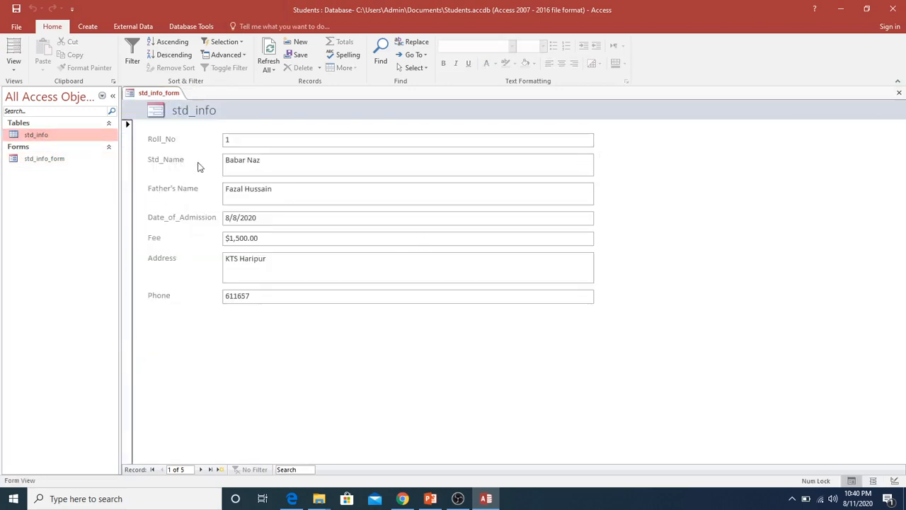
# Step: Set the Fee of the first student record to $2,500.00 in the form and close the form
pyautogui.moveTo(227, 238); pyautogui.dragTo(233, 238)
pyautogui.write('2')
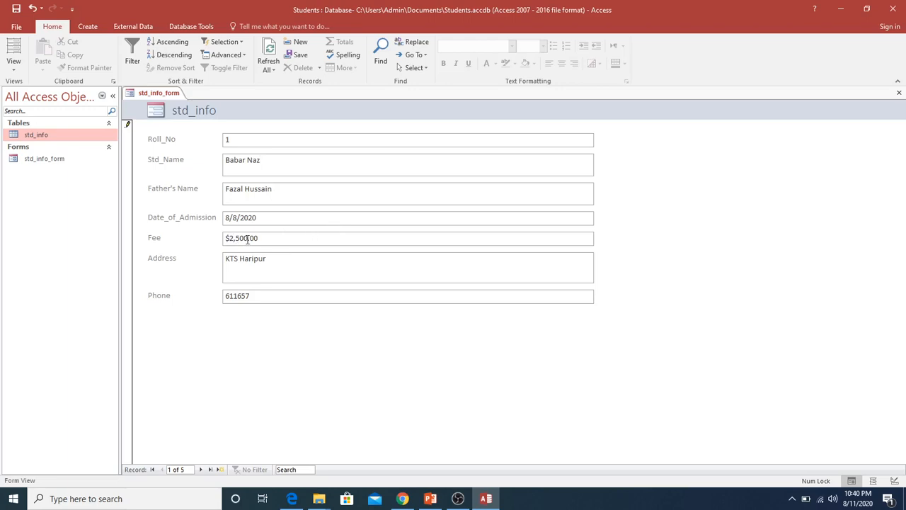
pyautogui.click(899, 93)
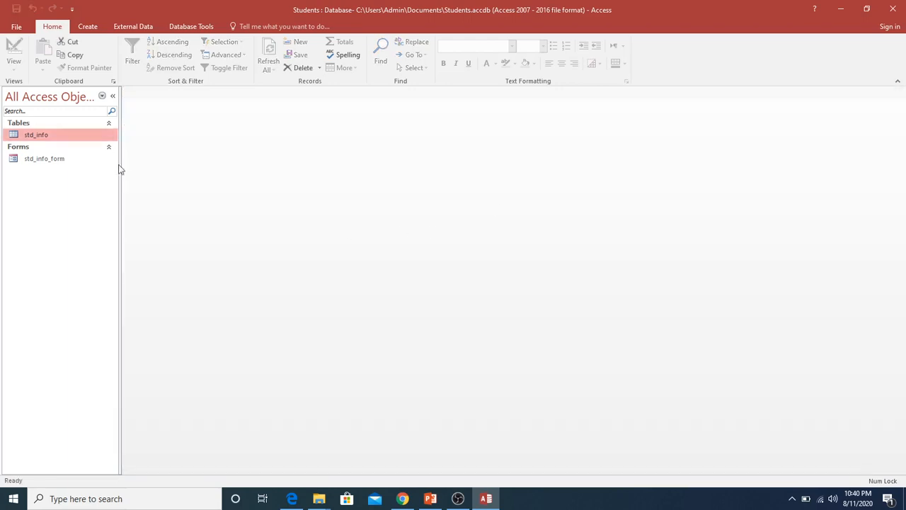
# Step: Open the std_info table to check the first record's Fee value, and close the table
pyautogui.doubleClick(31, 134)
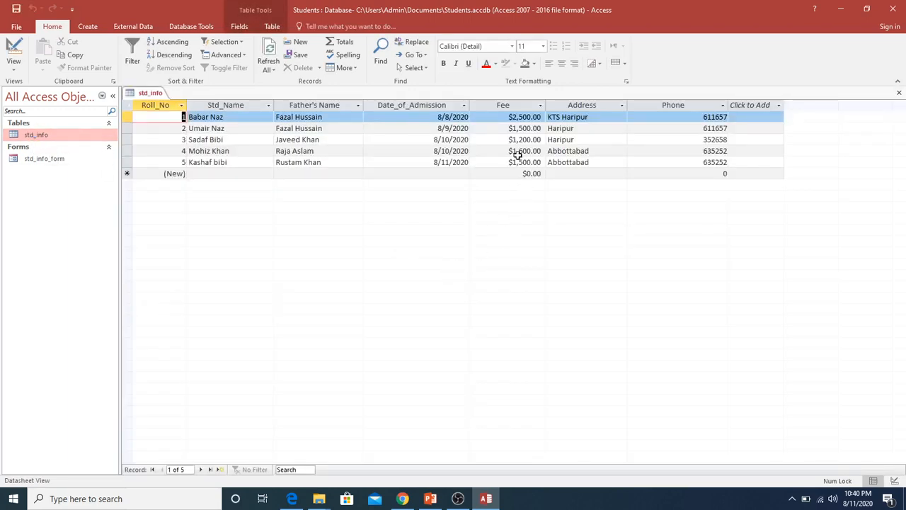
pyautogui.click(499, 121)
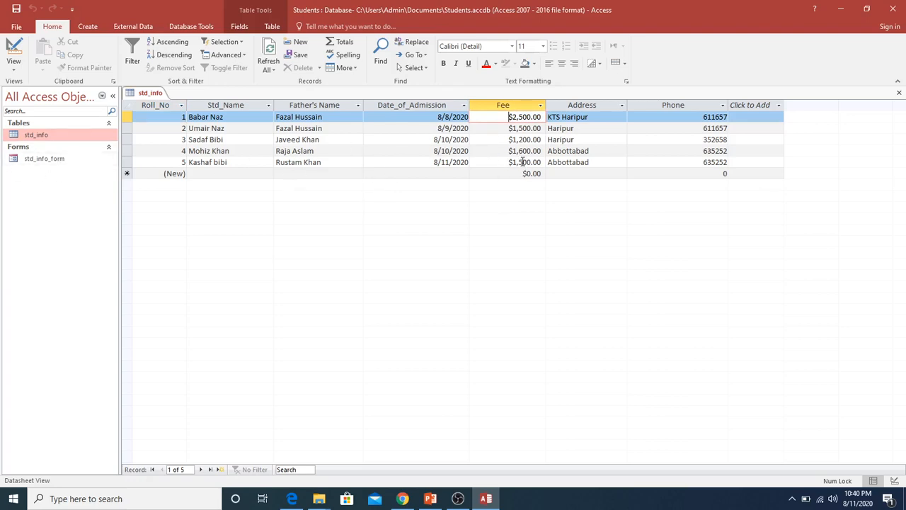
pyautogui.click(899, 93)
pyautogui.click(44, 160)
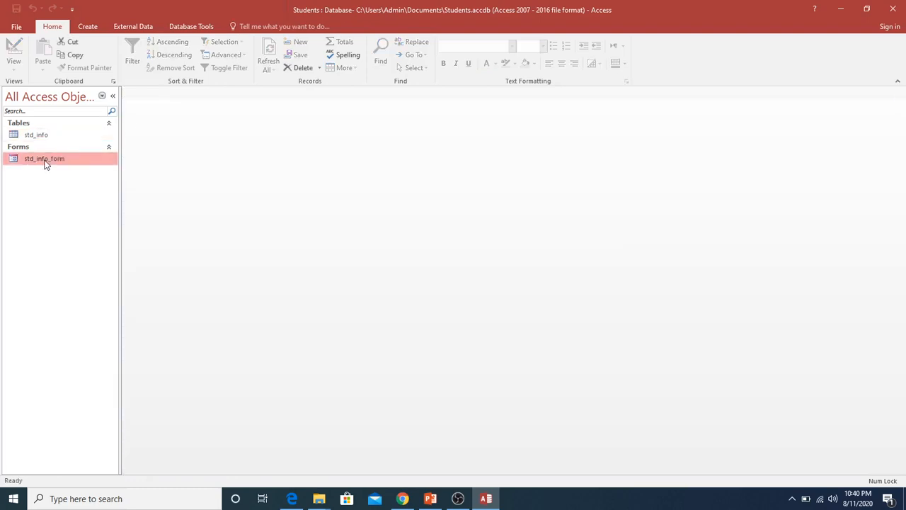
pyautogui.click(73, 125)
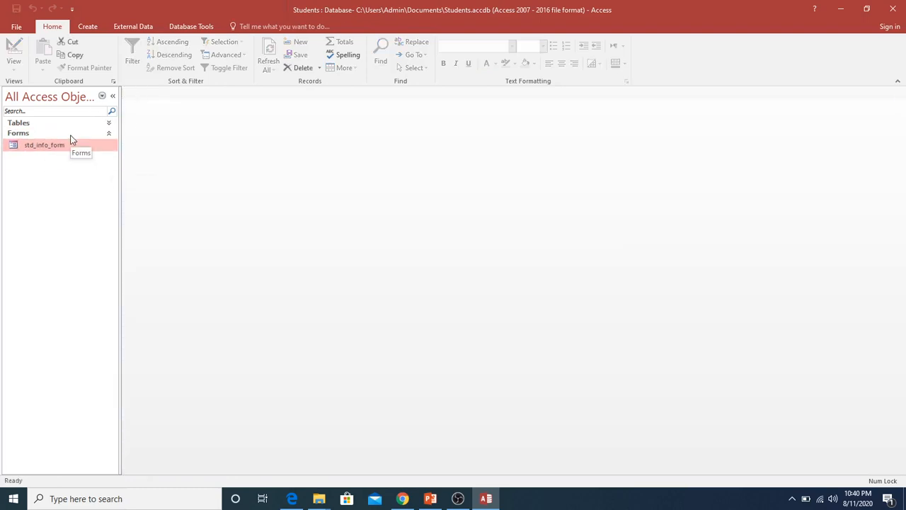
pyautogui.click(71, 124)
# Step: Create a blank form in Form Design and widen its Detail section to about 8.7 inches
pyautogui.click(69, 136)
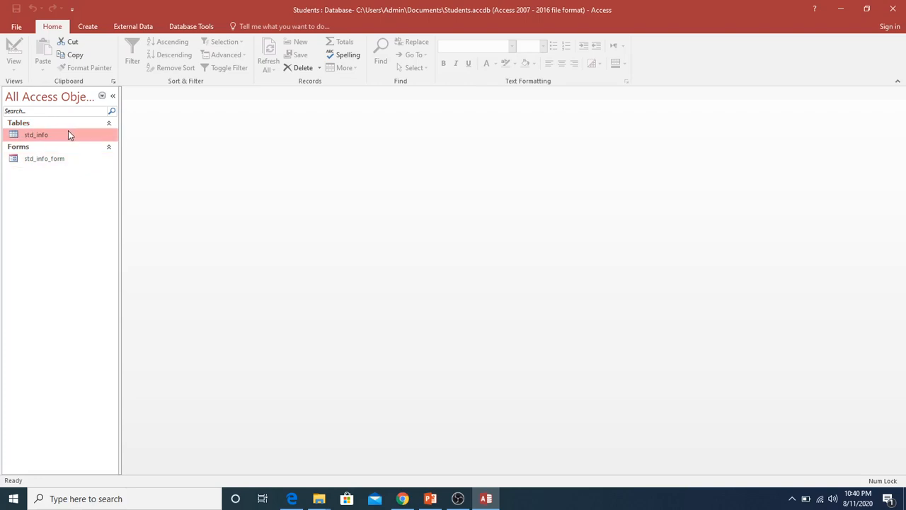
pyautogui.click(95, 30)
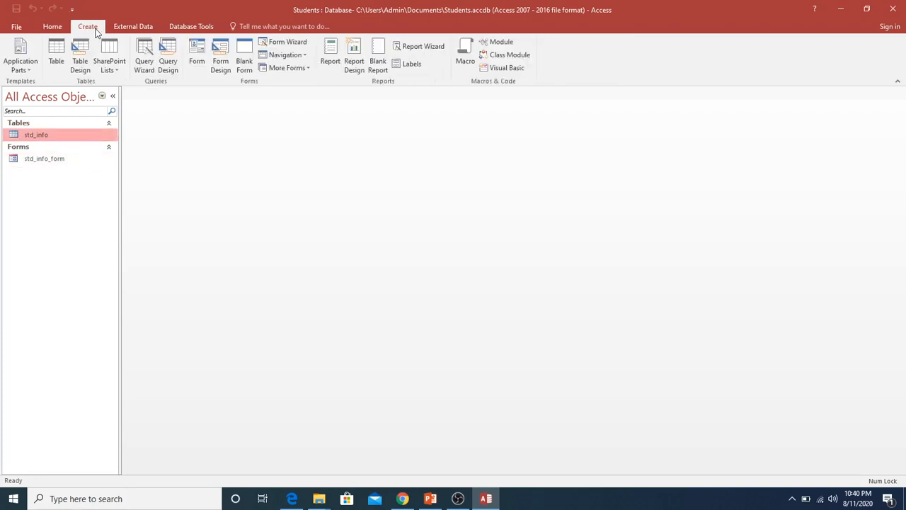
pyautogui.click(221, 61)
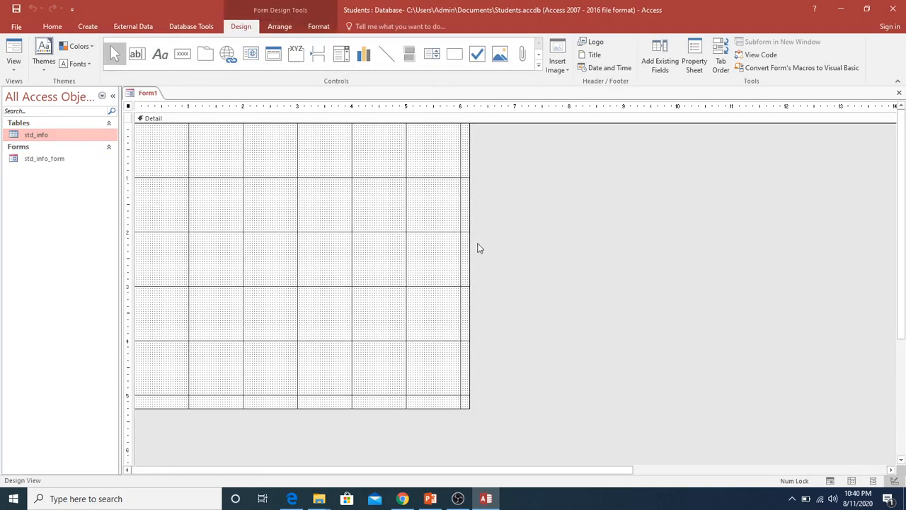
pyautogui.moveTo(469, 238); pyautogui.dragTo(605, 239)
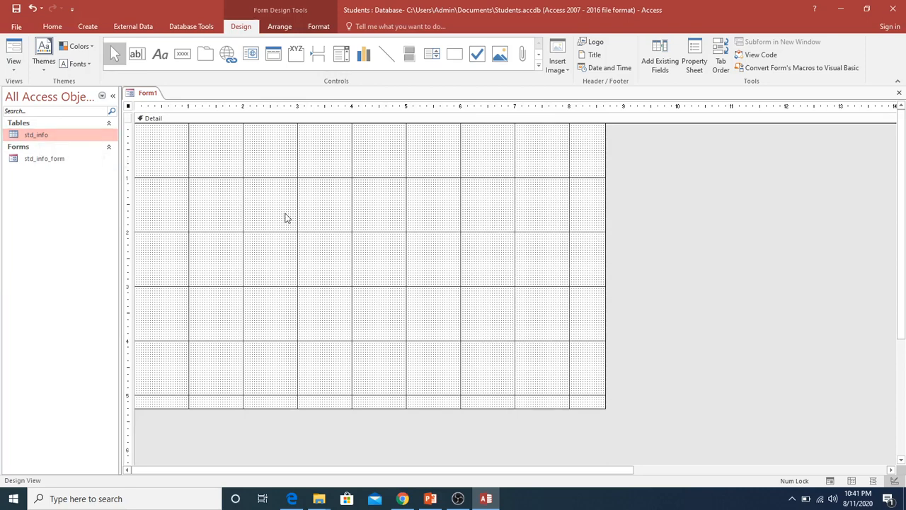
# Step: Add the Roll_No, Std_Name and Father's Name fields of the std_info table to the form, stacked one below another
pyautogui.click(659, 50)
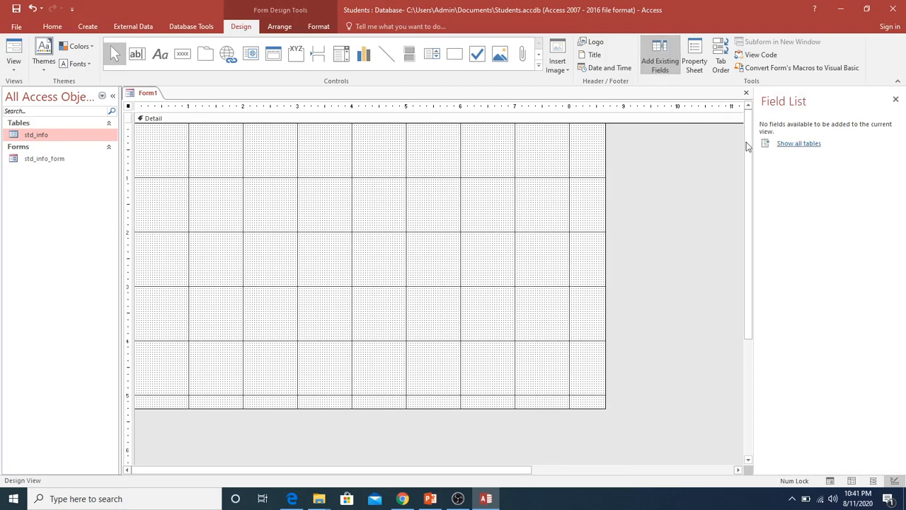
pyautogui.click(797, 144)
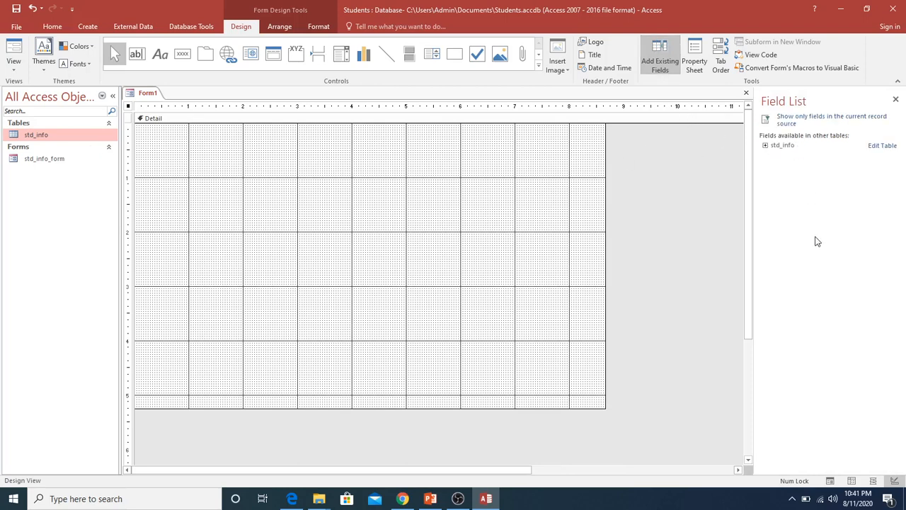
pyautogui.click(765, 145)
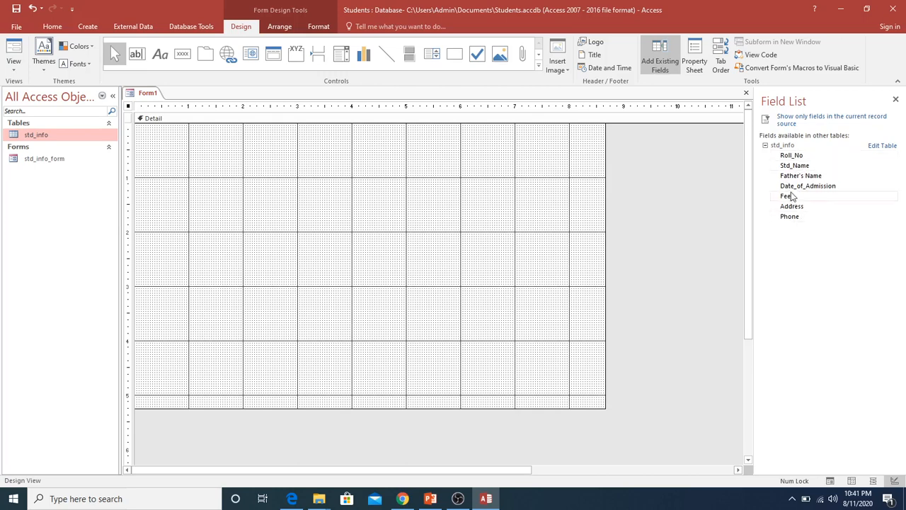
pyautogui.moveTo(791, 155); pyautogui.dragTo(297, 181)
pyautogui.moveTo(795, 166); pyautogui.dragTo(297, 209)
pyautogui.moveTo(800, 176); pyautogui.dragTo(298, 239)
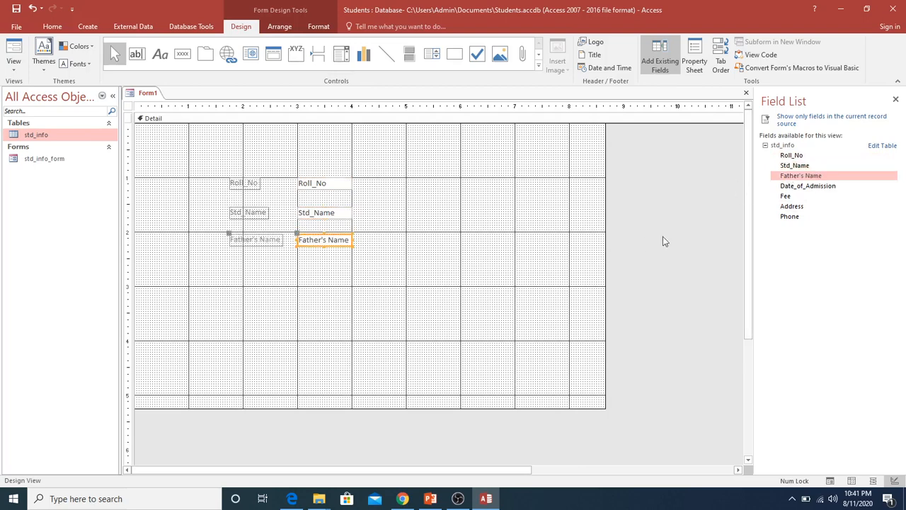
pyautogui.click(368, 256)
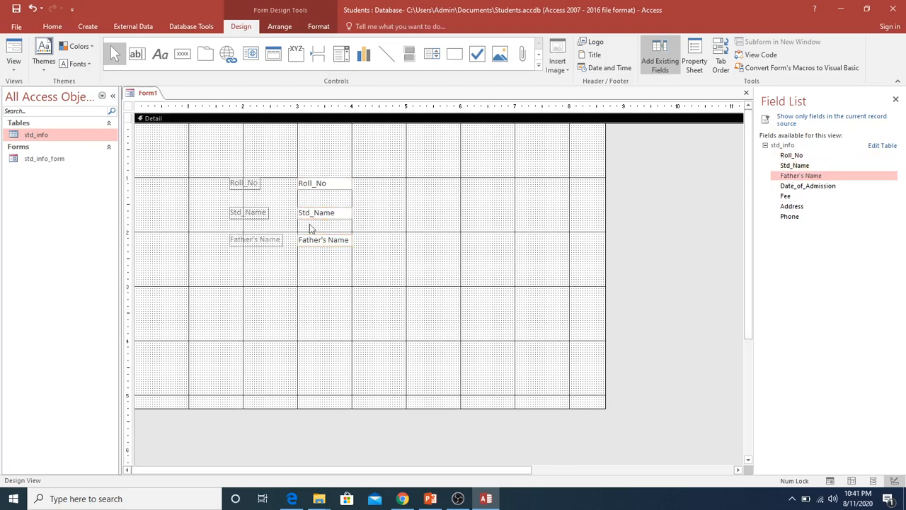
# Step: Widen the Roll_No, Std_Name and Father's Name text boxes to about 2.5 inches each
pyautogui.click(322, 186)
pyautogui.moveTo(353, 184); pyautogui.dragTo(436, 183)
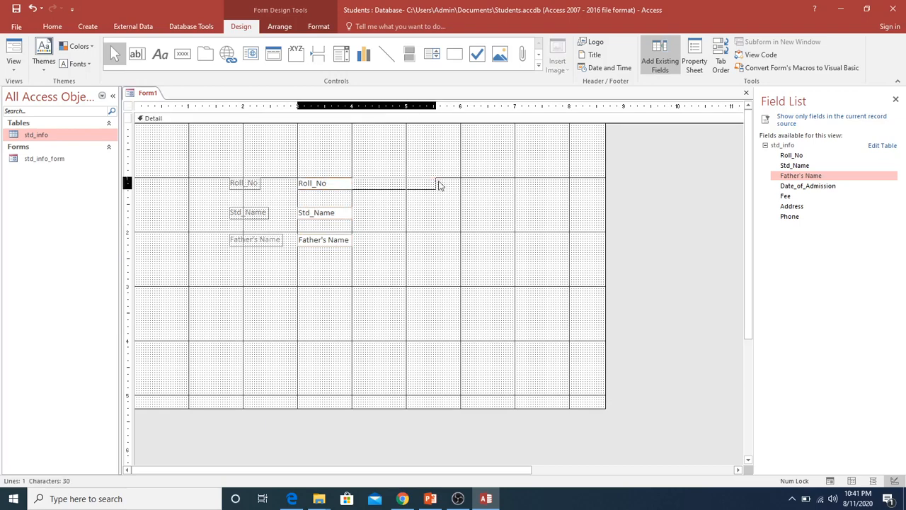
pyautogui.click(348, 215)
pyautogui.moveTo(352, 213); pyautogui.dragTo(435, 212)
pyautogui.click(315, 242)
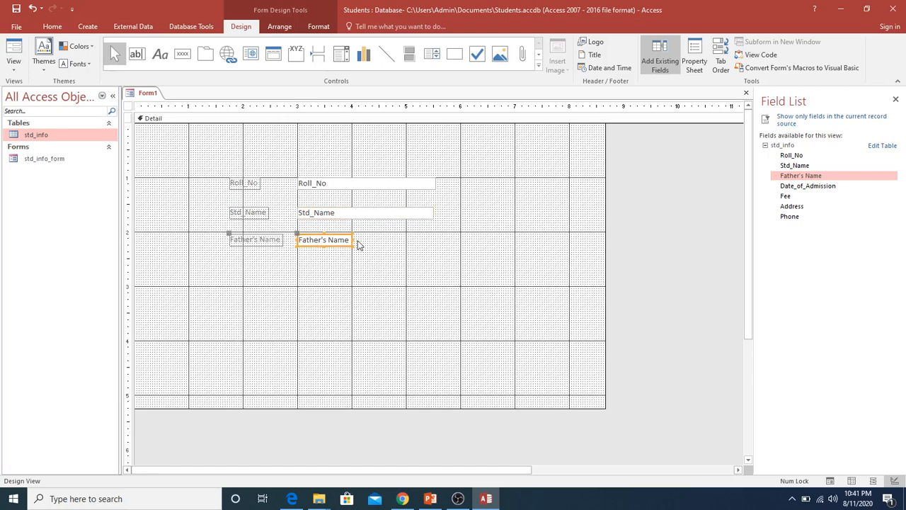
pyautogui.moveTo(351, 239); pyautogui.dragTo(435, 240)
# Step: Save the designed form as Form1, open it to view the student data, and close it
pyautogui.click(895, 100)
pyautogui.click(899, 93)
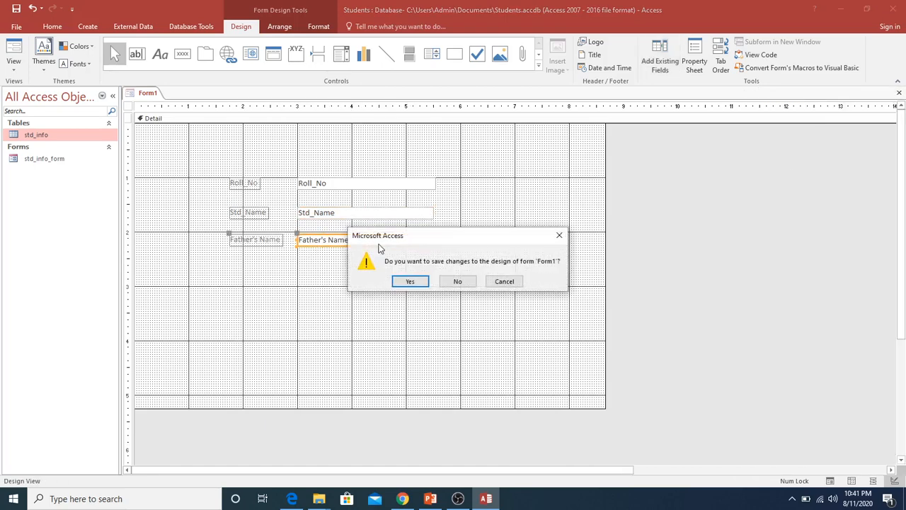
pyautogui.click(425, 281)
pyautogui.click(455, 194)
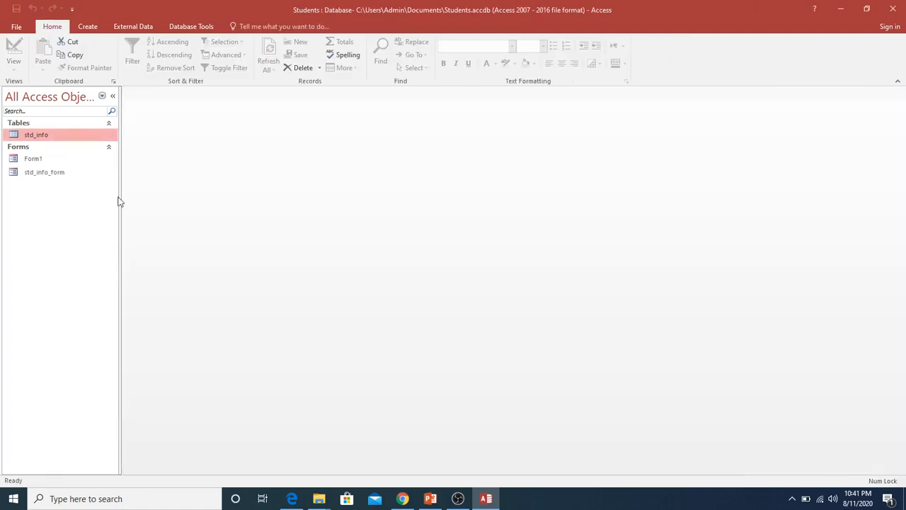
pyautogui.doubleClick(56, 160)
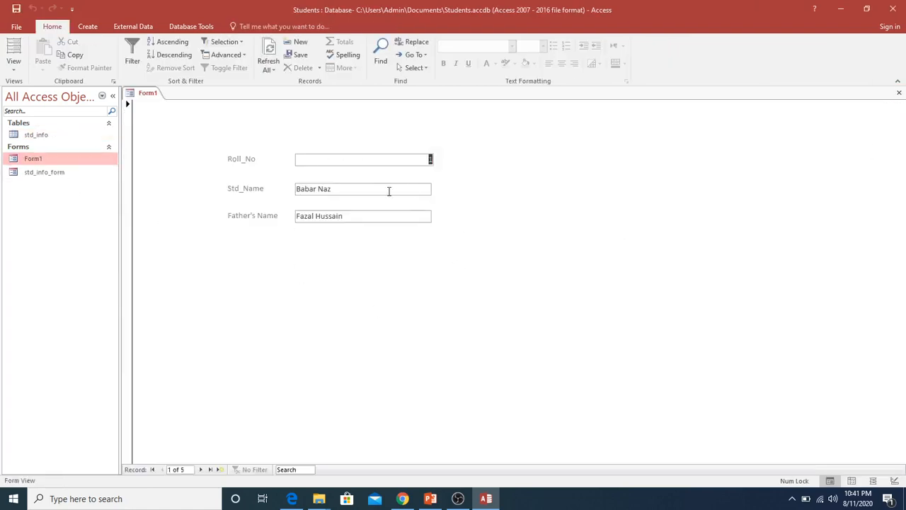
pyautogui.click(898, 92)
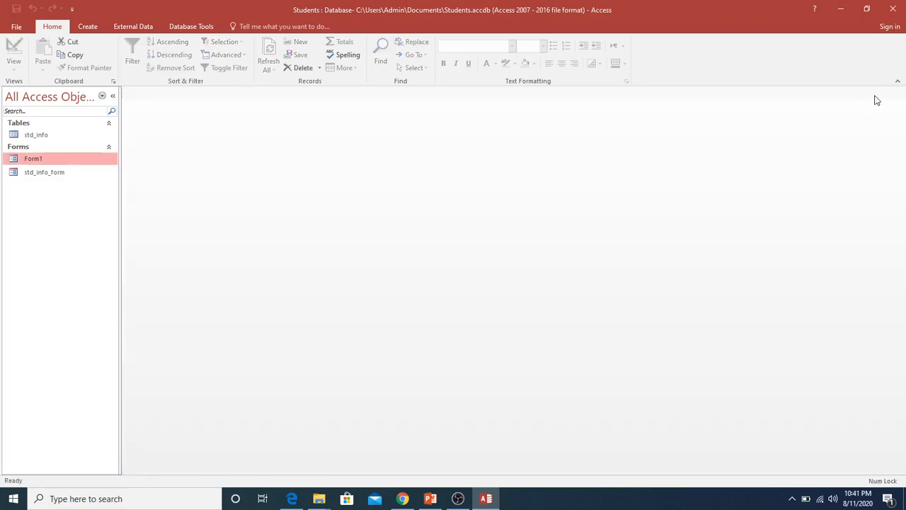
# Step: Start the Form Wizard for a new form based on the std_info table
pyautogui.click(39, 135)
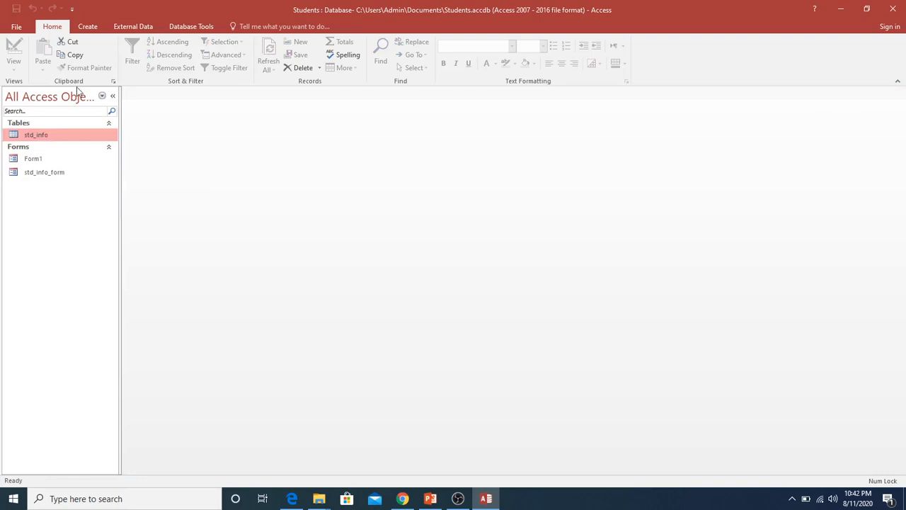
pyautogui.click(91, 30)
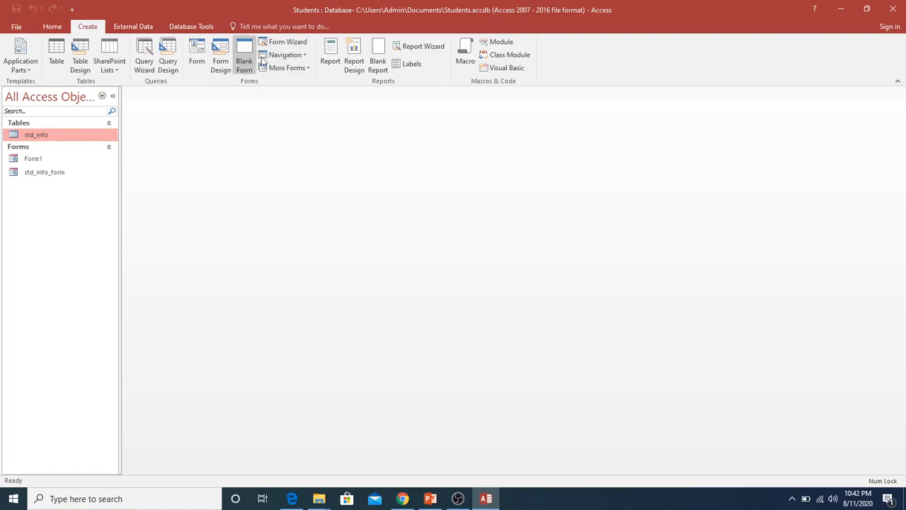
pyautogui.click(290, 42)
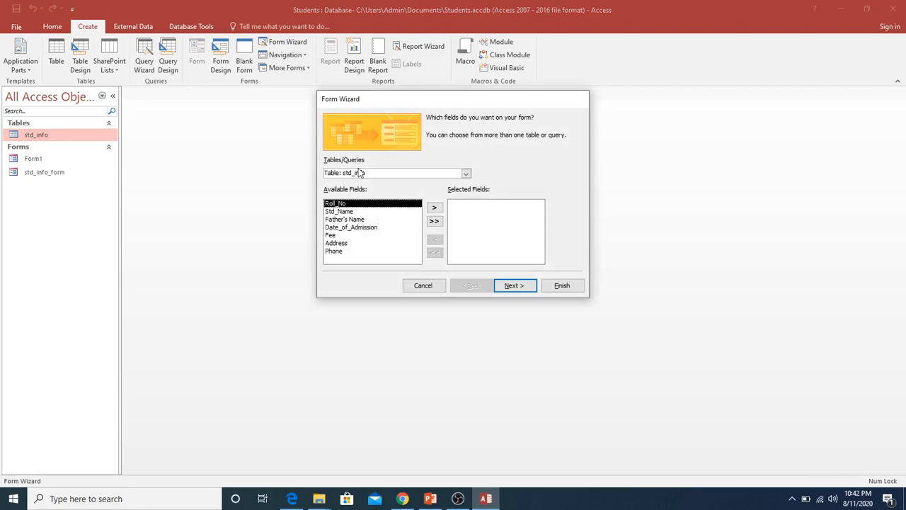
pyautogui.click(465, 173)
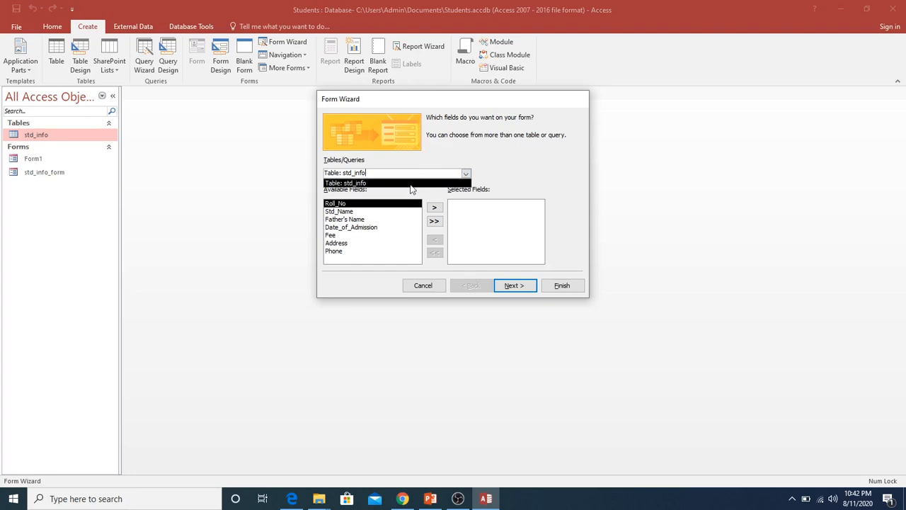
pyautogui.click(364, 185)
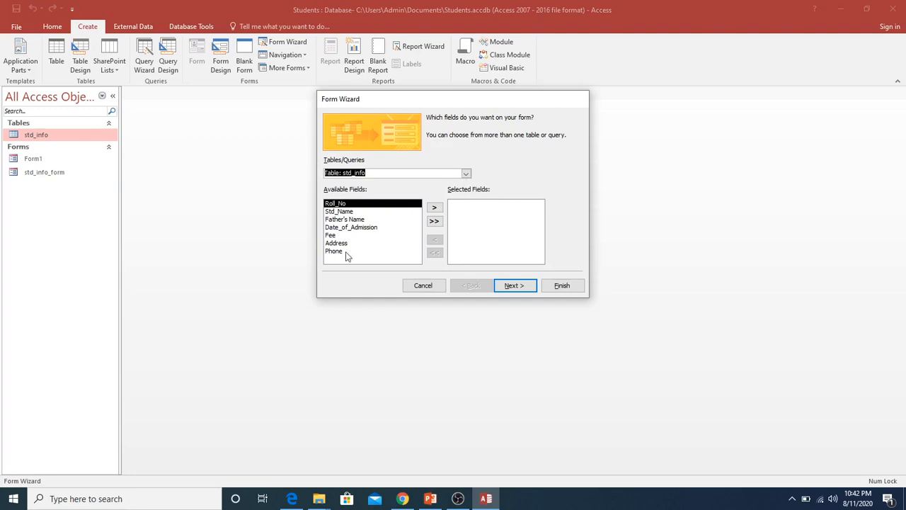
# Step: Include all fields of the std_info table in the form, from Roll_No through Phone
pyautogui.click(437, 210)
pyautogui.click(437, 210)
pyautogui.click(437, 209)
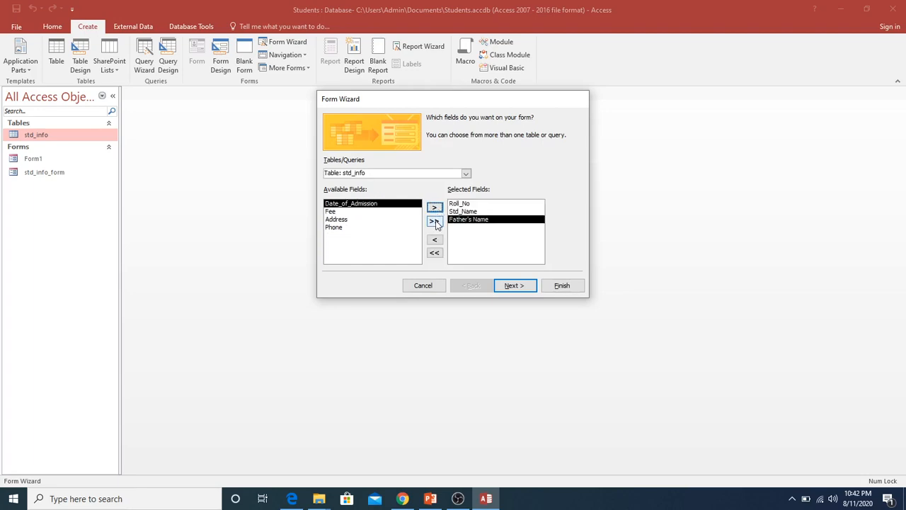
pyautogui.click(435, 221)
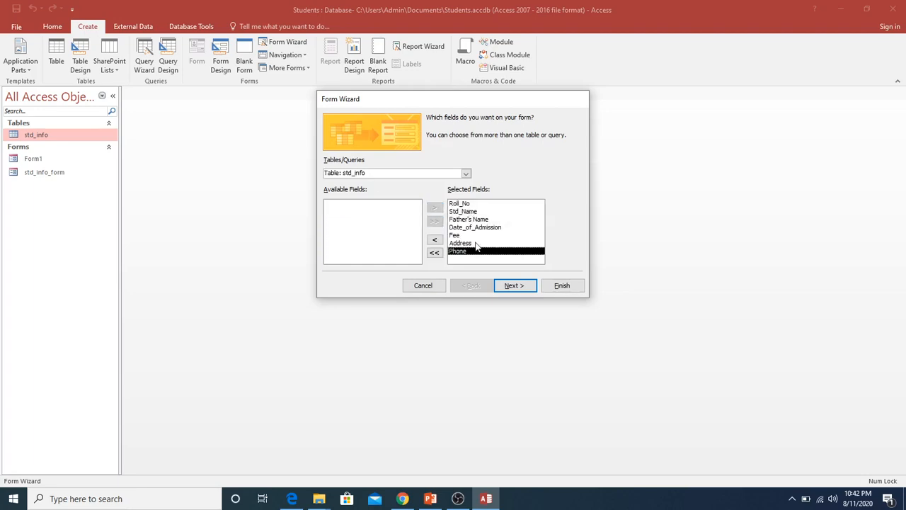
# Step: Finish the form with the Columnar layout and the title std_info, set to open for viewing or entering information
pyautogui.click(510, 287)
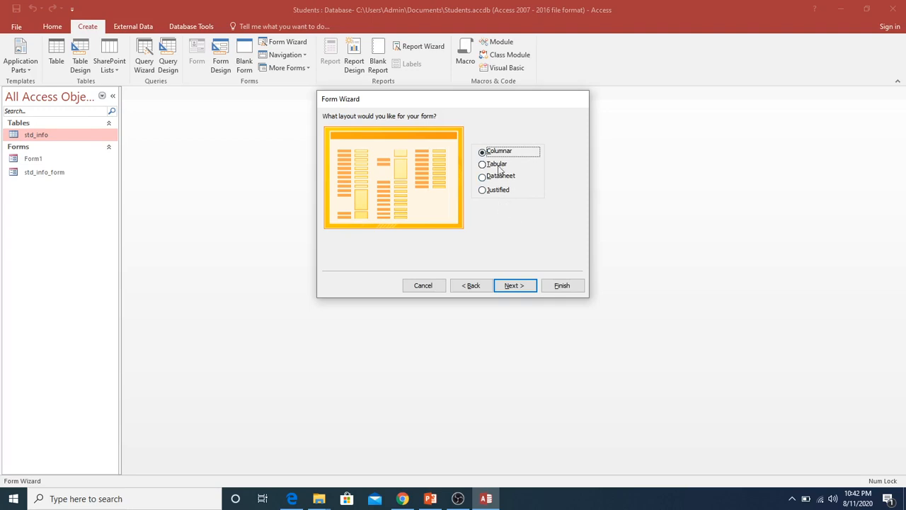
pyautogui.click(510, 285)
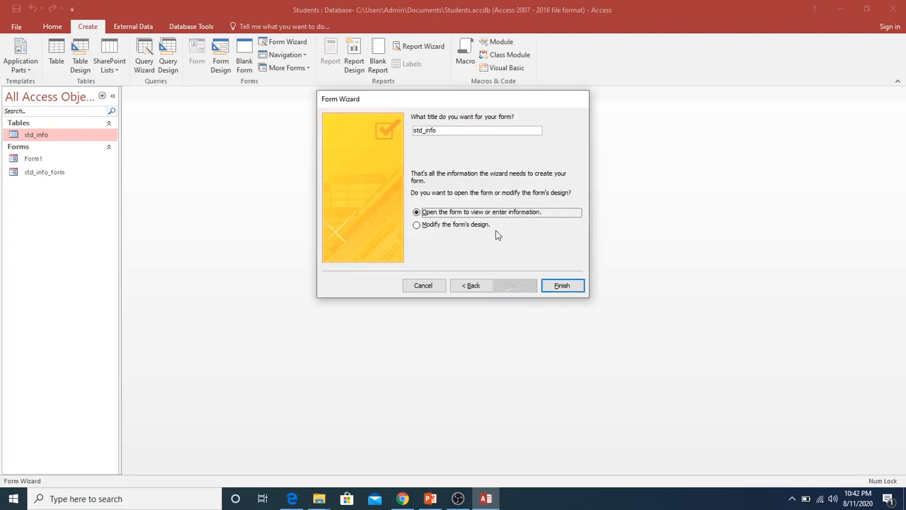
pyautogui.click(445, 130)
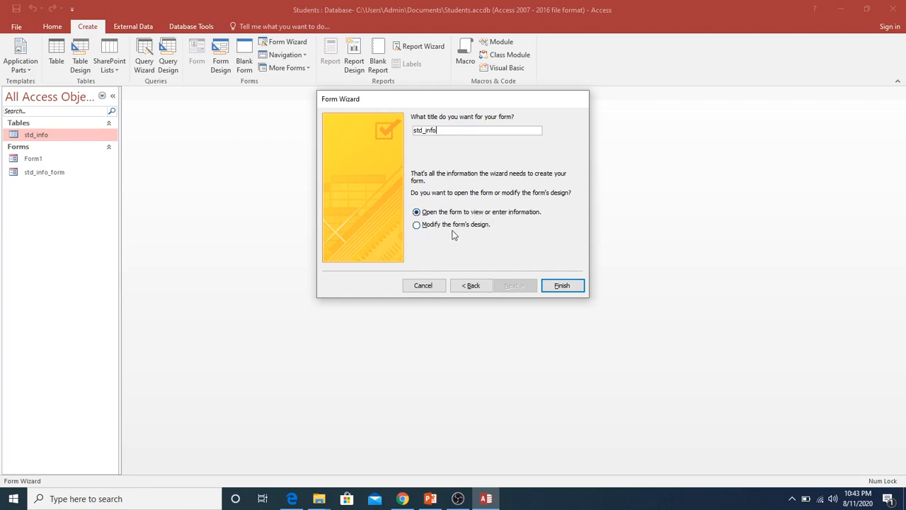
pyautogui.click(418, 225)
pyautogui.click(417, 213)
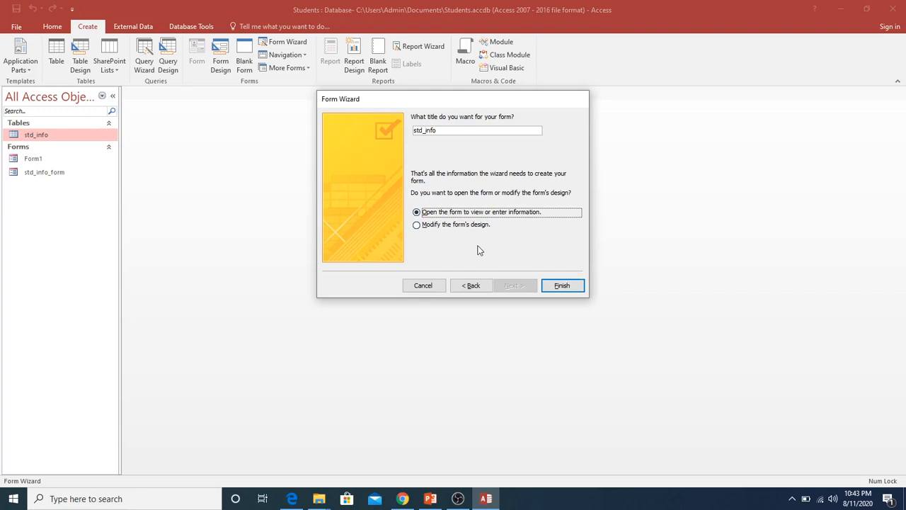
pyautogui.click(563, 285)
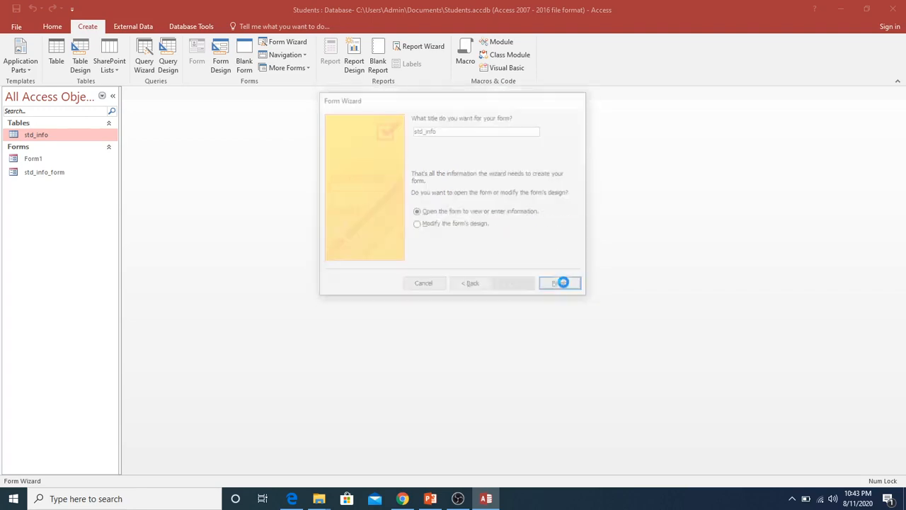